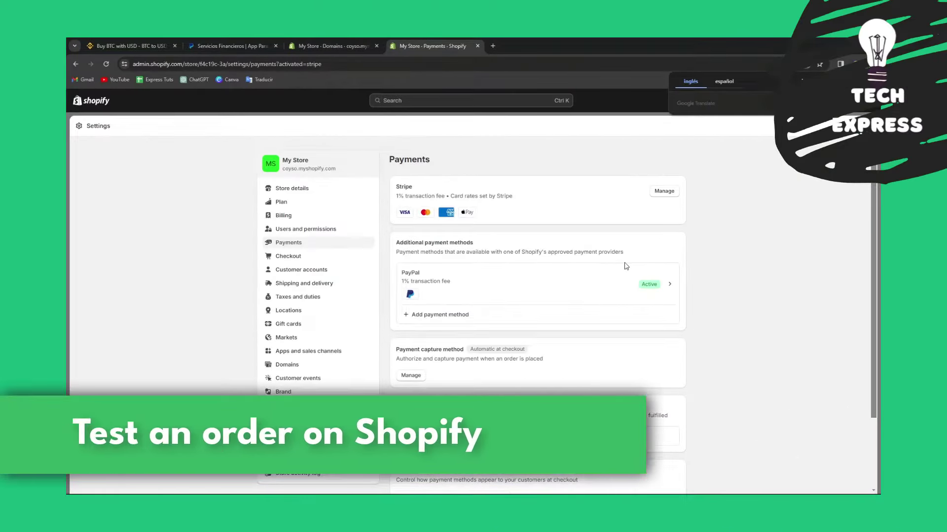
- Dismiss the Google Translate popup covering the Stripe and PayPal Payments settings
scroll(640, 244, down, 2)
scroll(759, 163, up, 2)
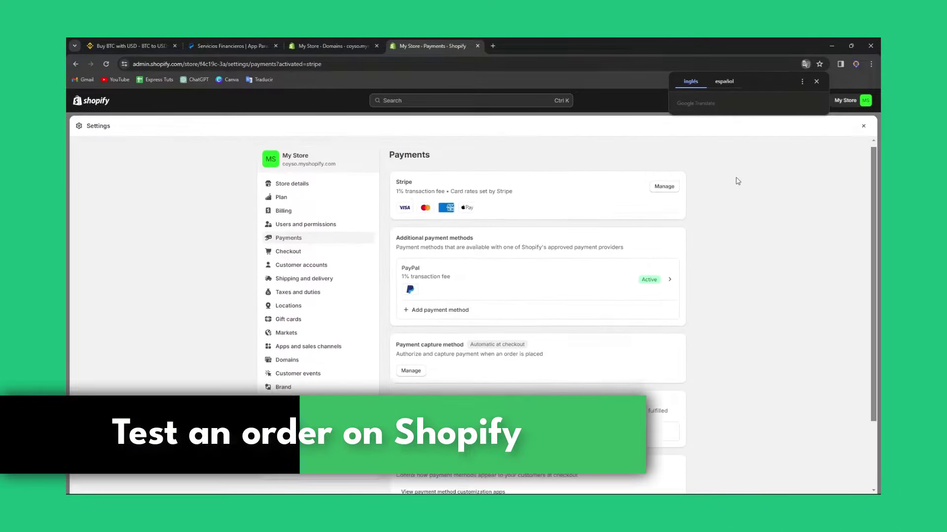
click(740, 266)
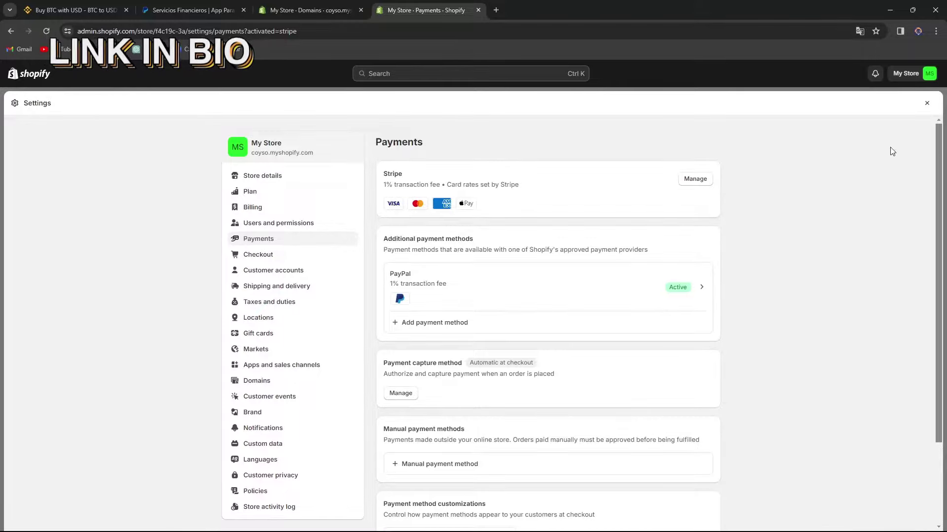
- Leave Settings, then reopen Settings > Payments and manage the Stripe provider
click(927, 103)
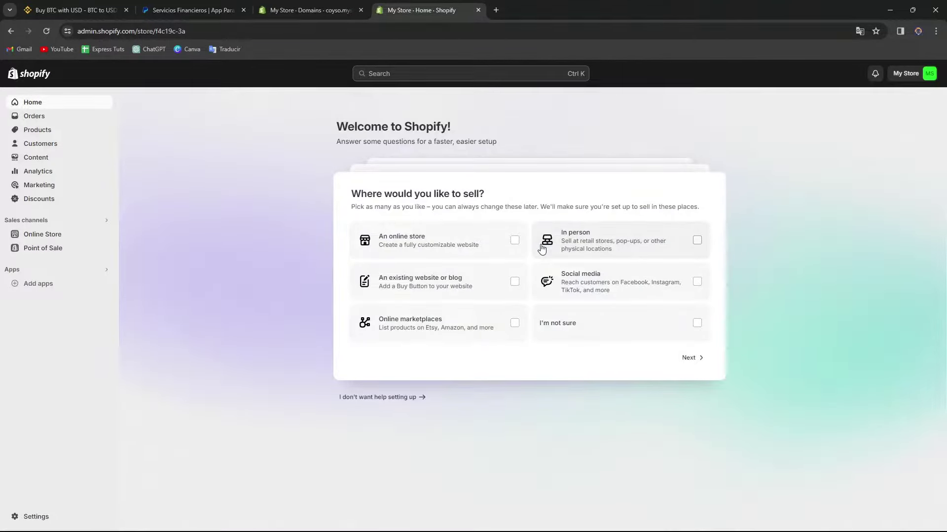
click(12, 517)
click(296, 249)
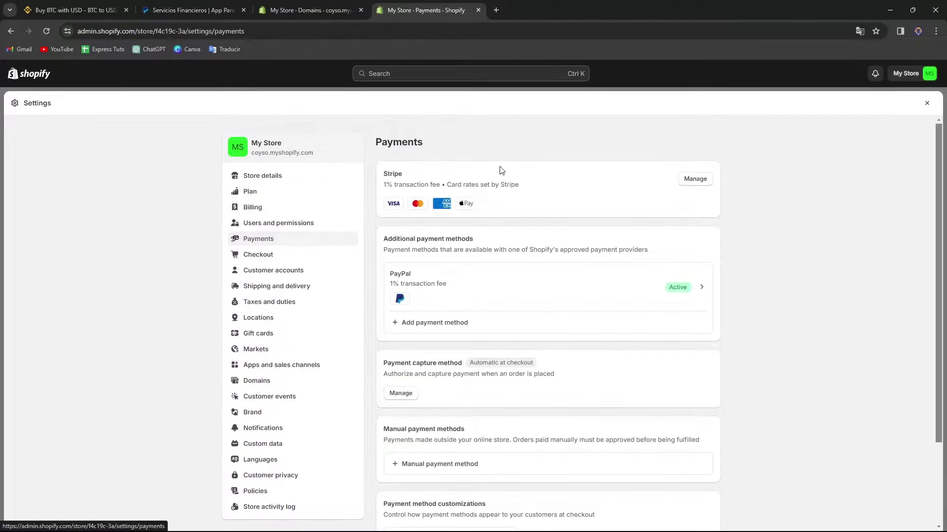
click(700, 182)
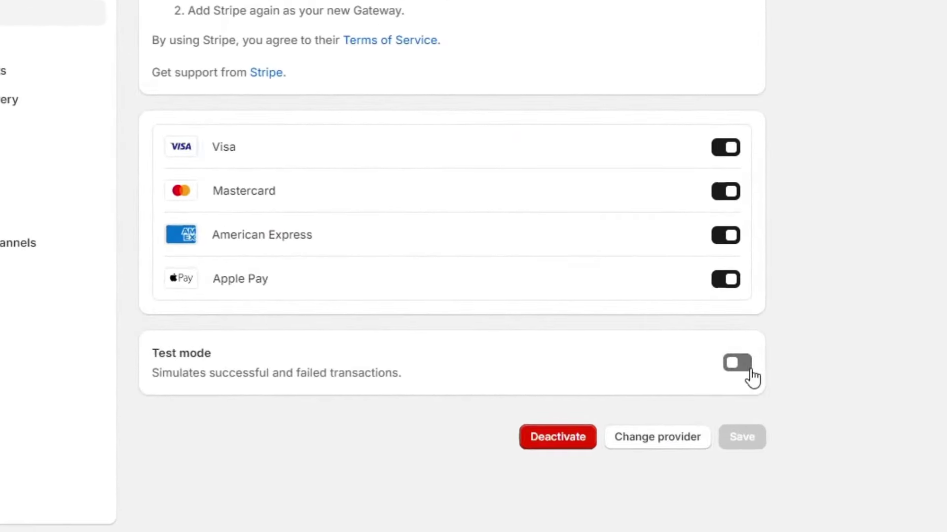
- Switch Stripe's Test mode on and save, noting the simulated-transactions warning
click(743, 368)
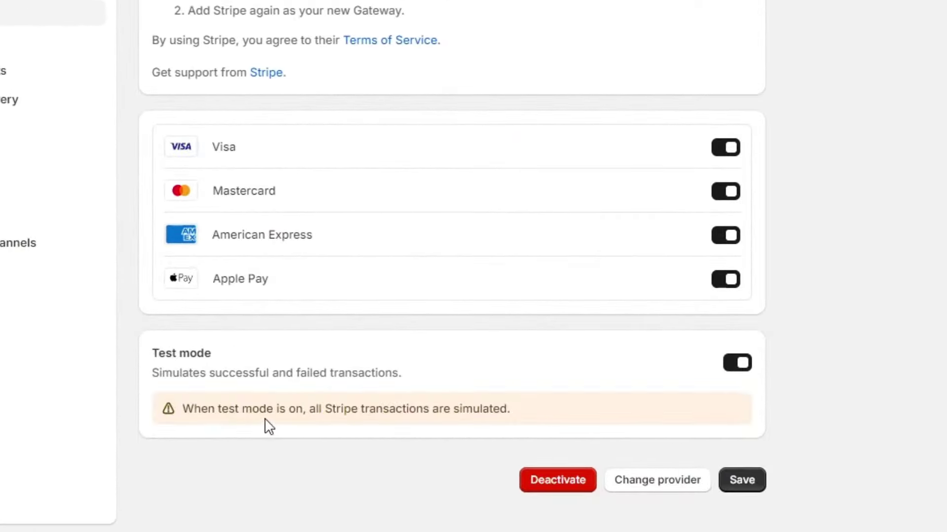
drag(302, 409, 506, 418)
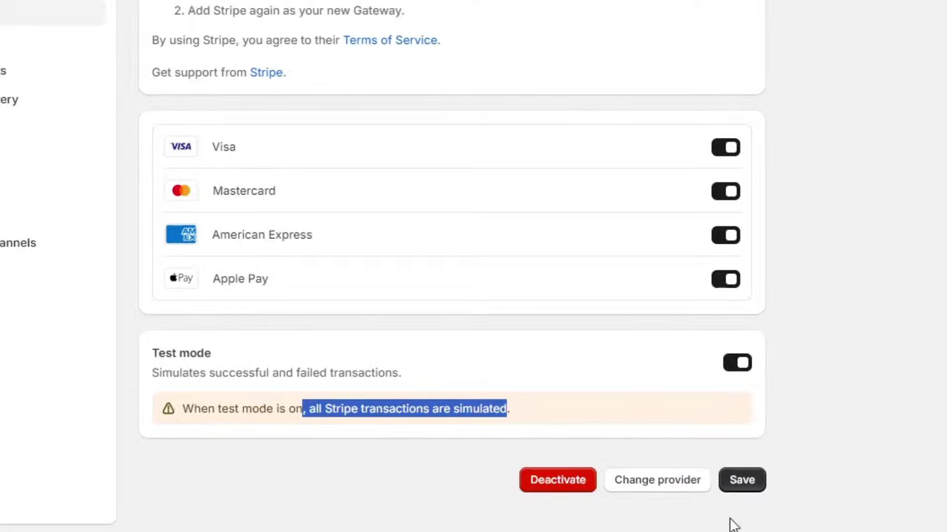
click(753, 485)
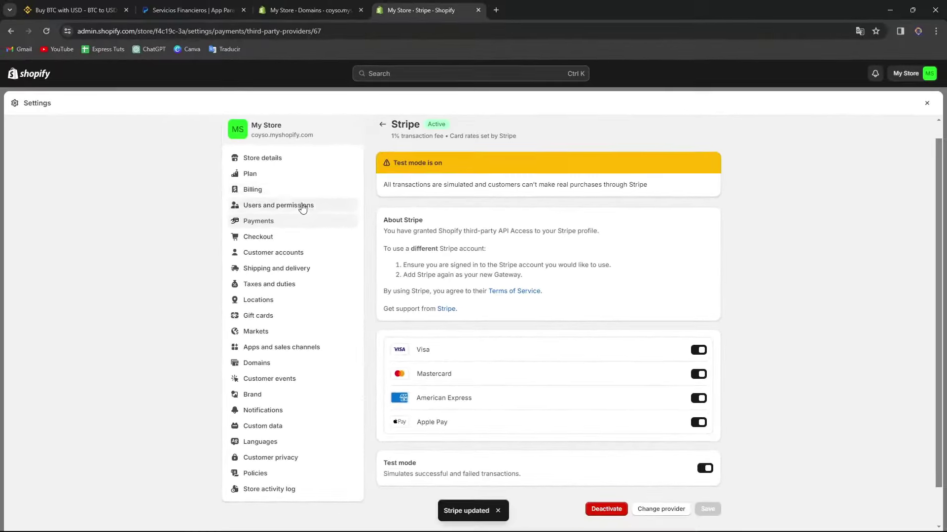
- Check the store plan, close Settings and go to the empty Products list
click(118, 73)
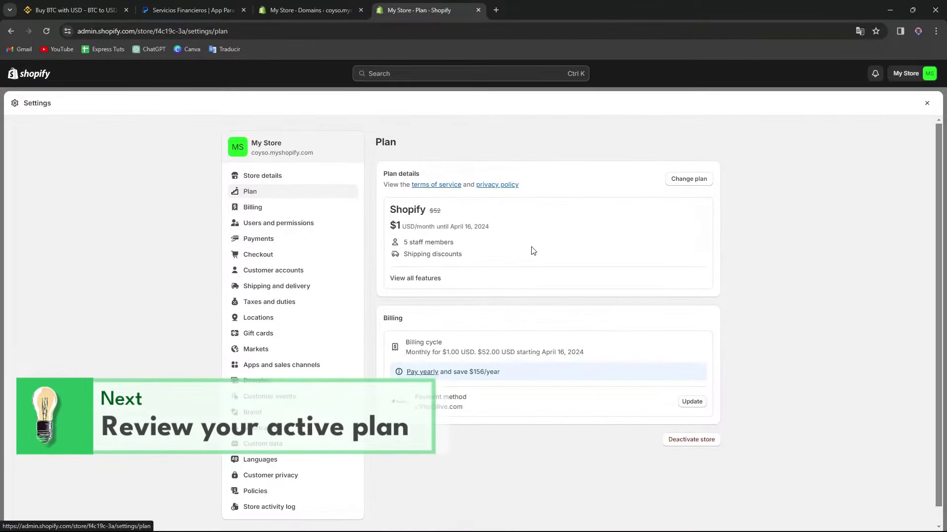
click(927, 103)
click(43, 131)
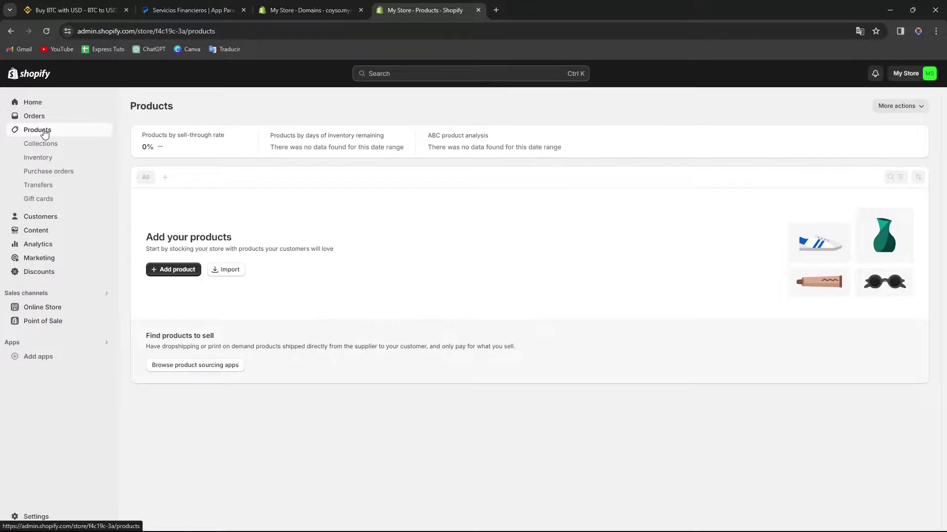
- Start a new product titled Example 1 with the description 'example 1'
click(183, 269)
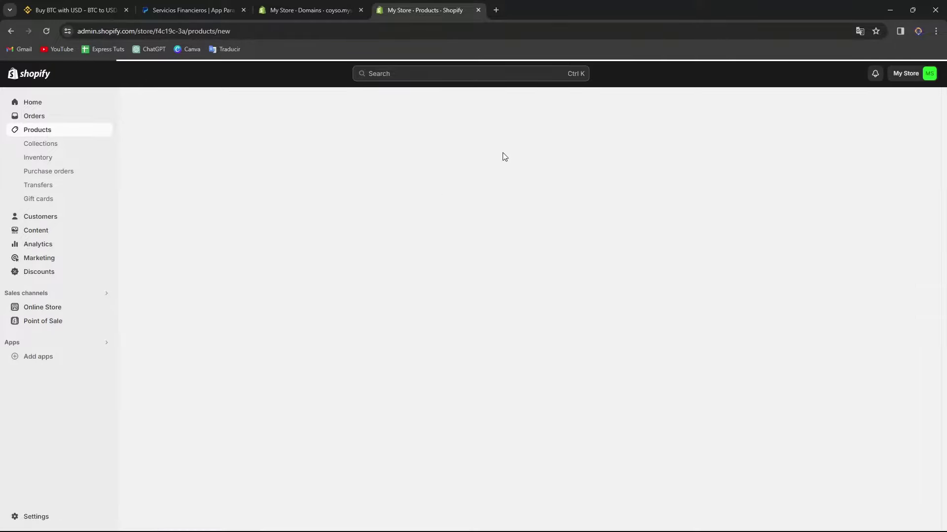
click(414, 153)
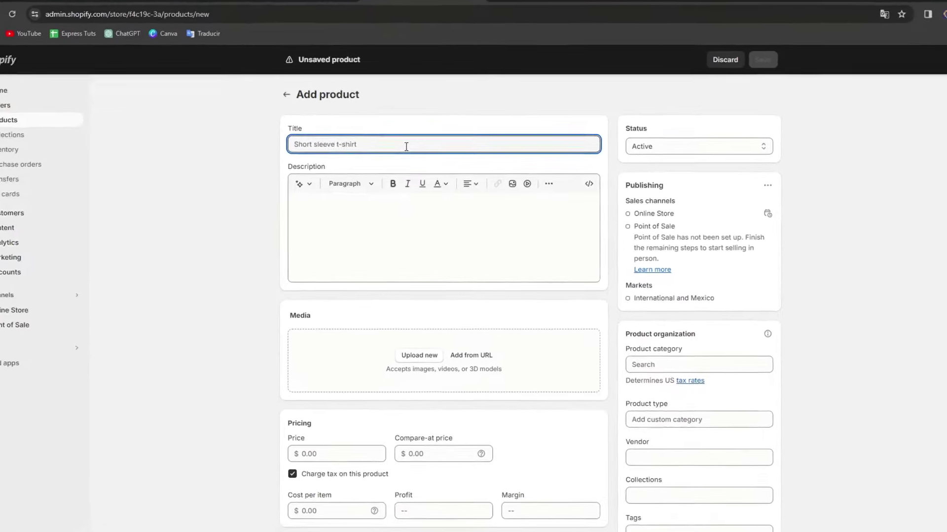
text(eXAMPLE)
text(eXAMPL)
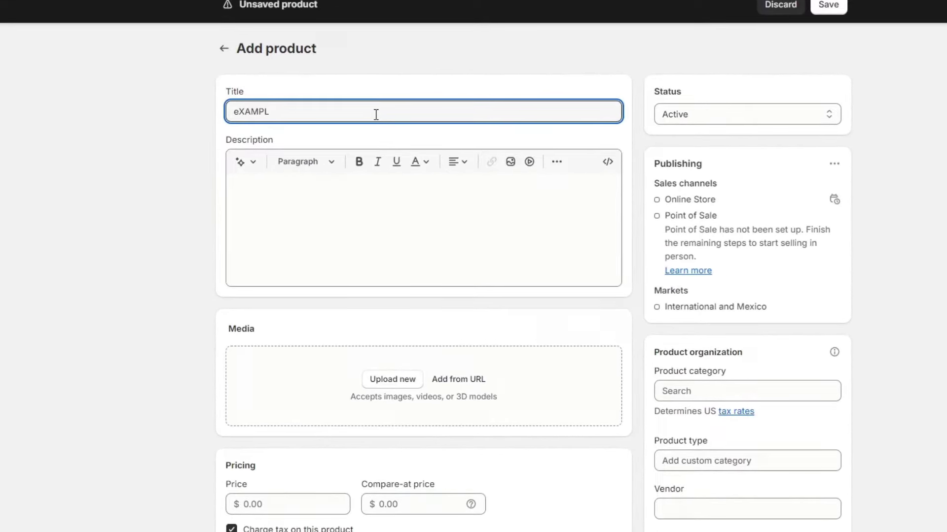
key(ctrl+BackSpace)
text(Example 1)
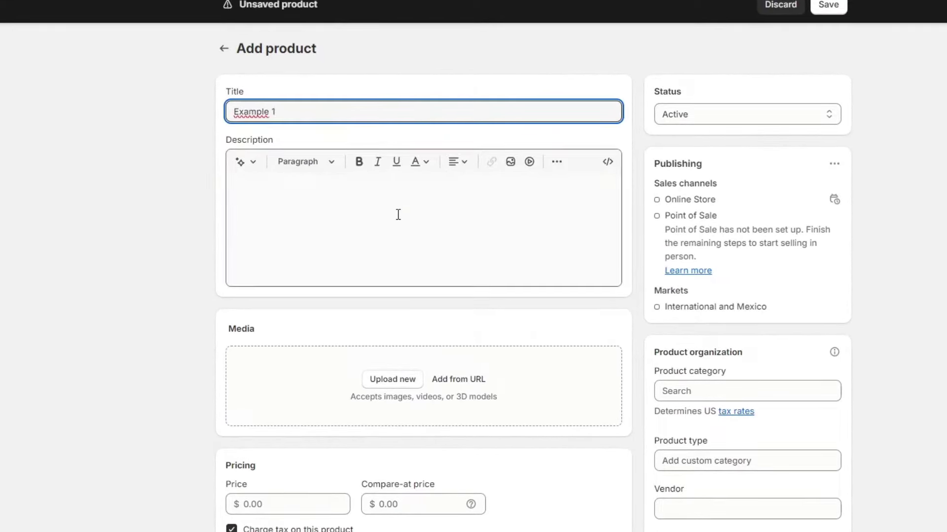
click(238, 179)
text(example 1)
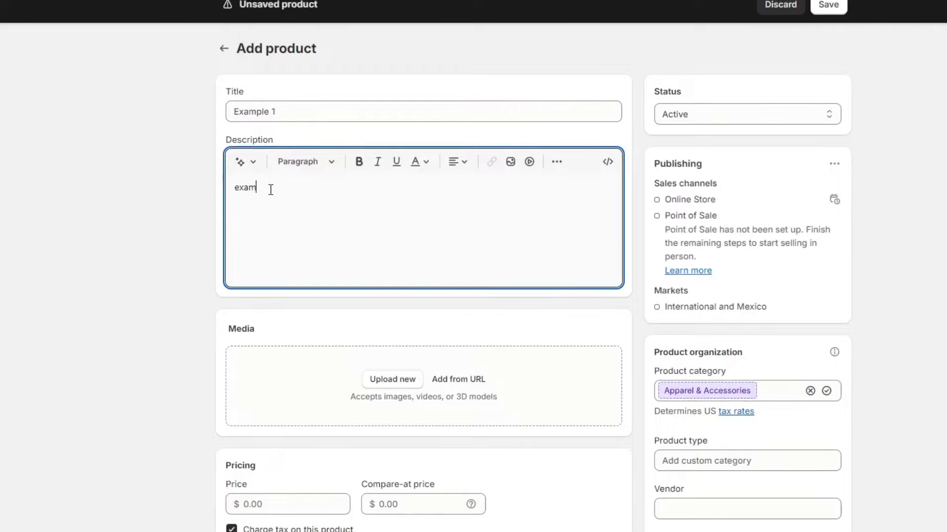
- Upload the aluminum can image as the product image
click(402, 384)
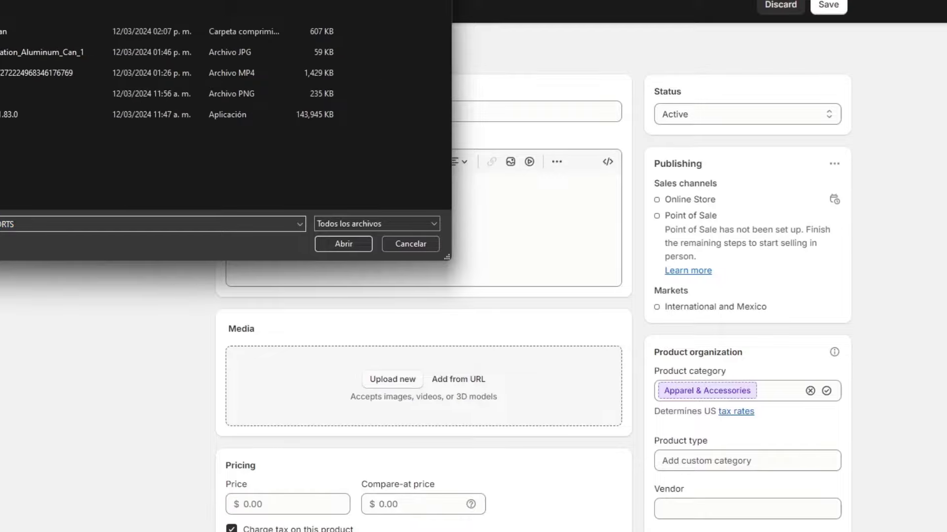
click(59, 52)
click(343, 244)
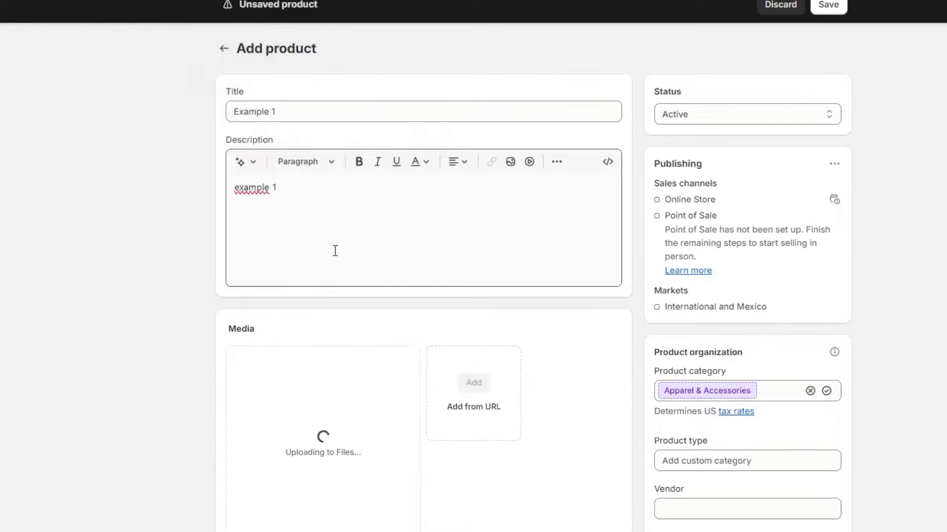
- Set the price to 1.00 and the compare-at price to 0.50
scroll(553, 407, down, 3)
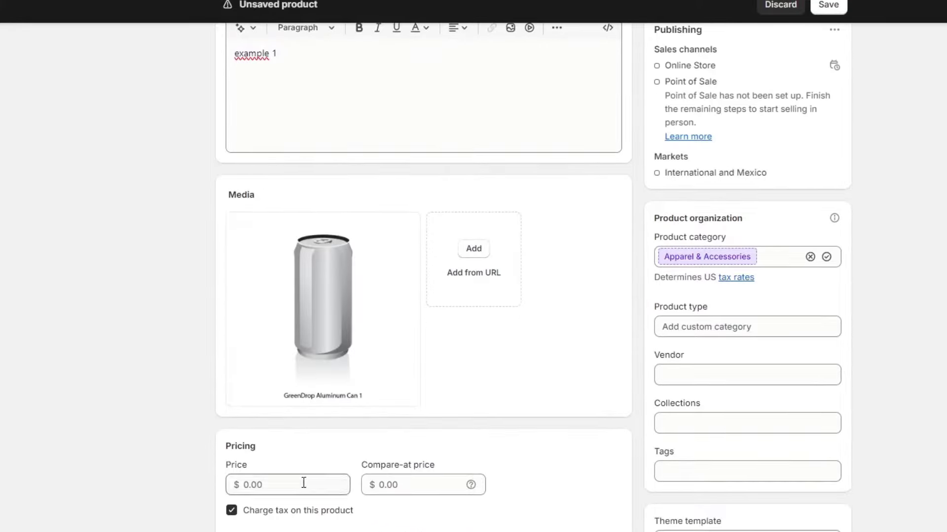
click(303, 482)
text(1)
click(493, 479)
click(408, 488)
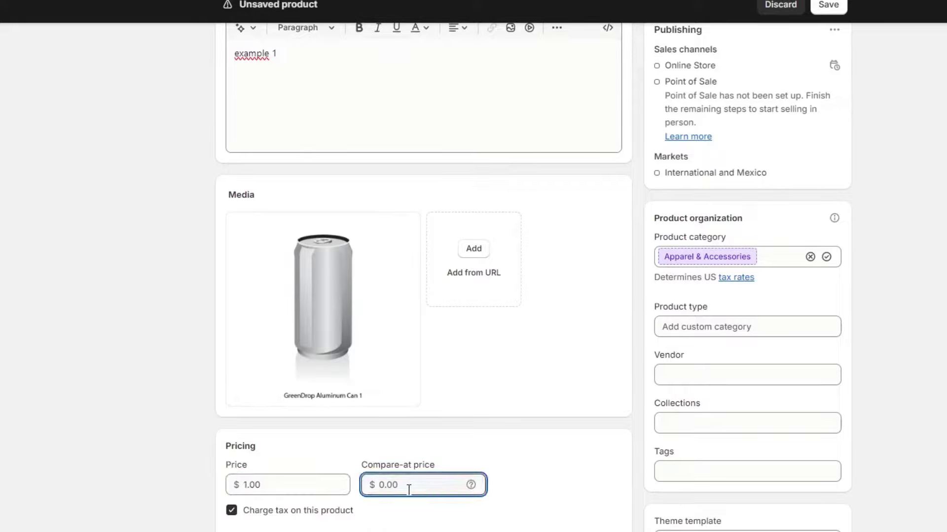
text(0.5)
click(561, 465)
- Keep the product status set to Active
scroll(561, 466, down, 5)
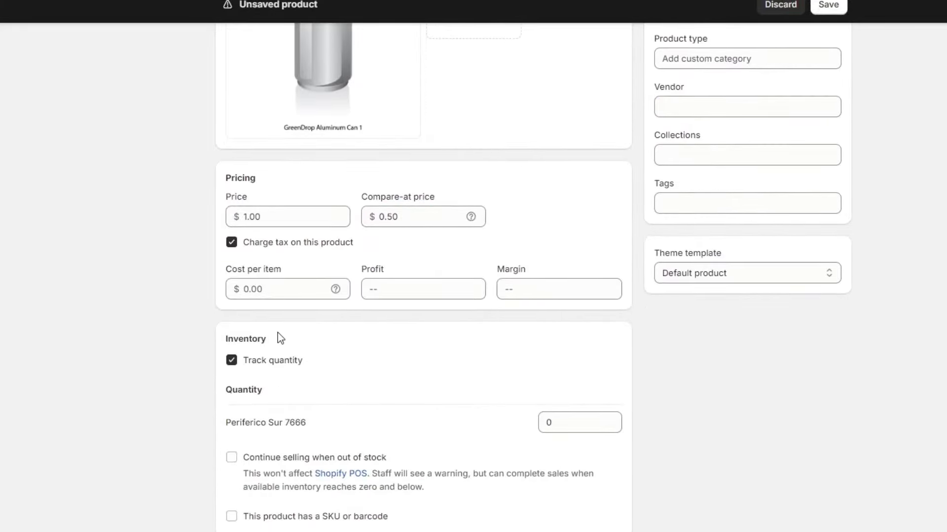
scroll(383, 457, down, 5)
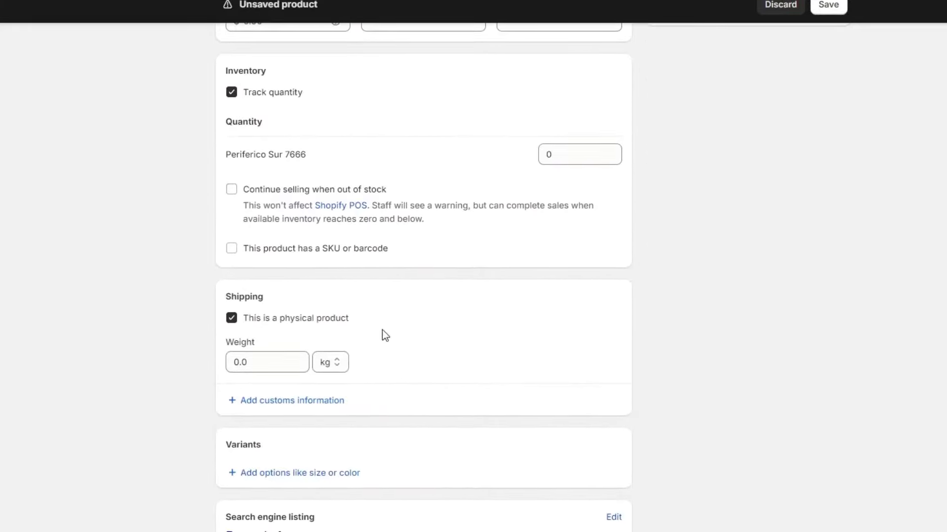
scroll(477, 520, up, 15)
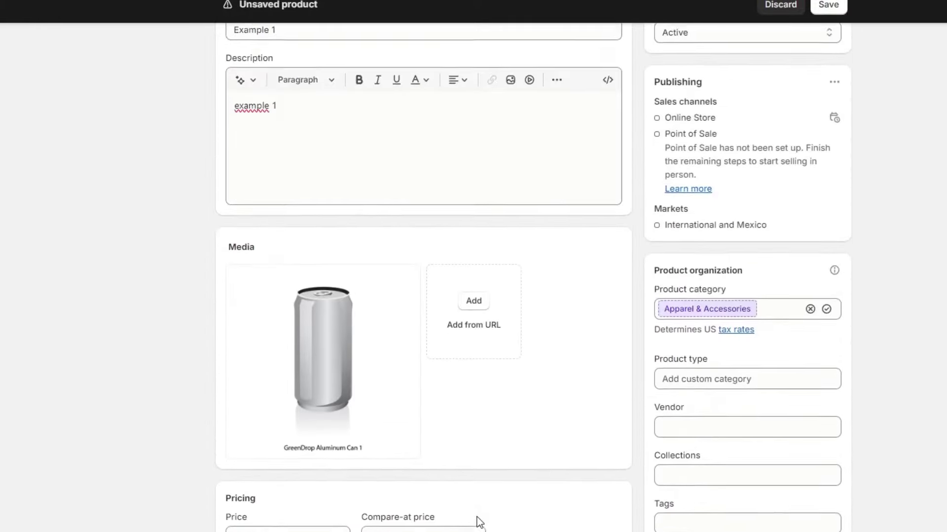
click(729, 114)
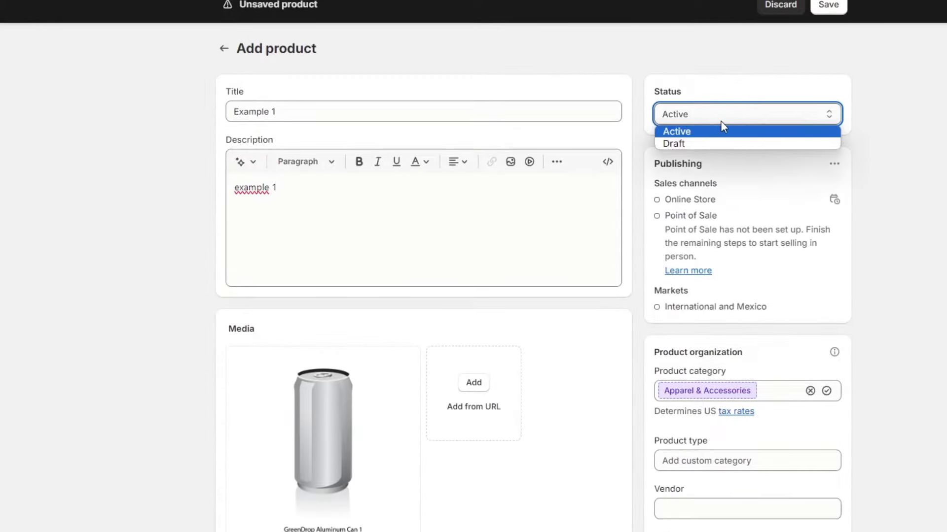
click(744, 72)
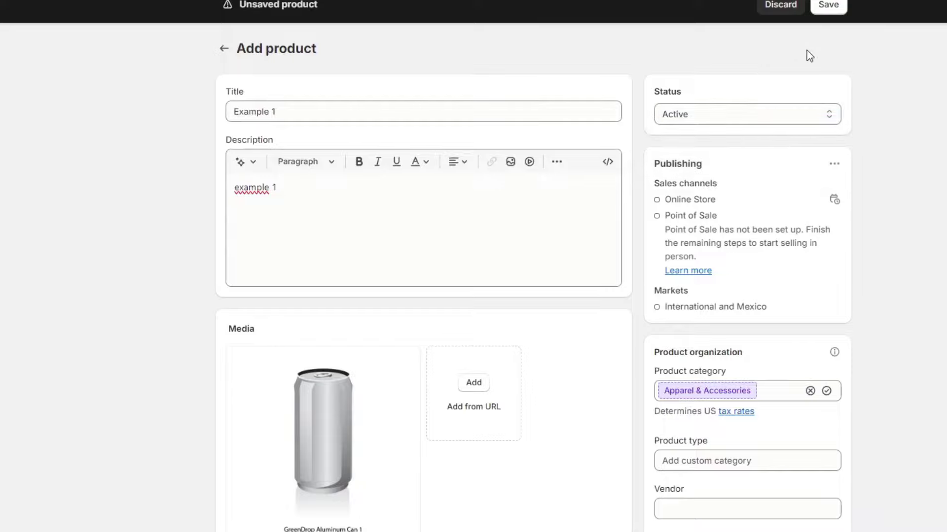
- Save Example 1, view it in the online store and reload its page to show it in stock
click(828, 6)
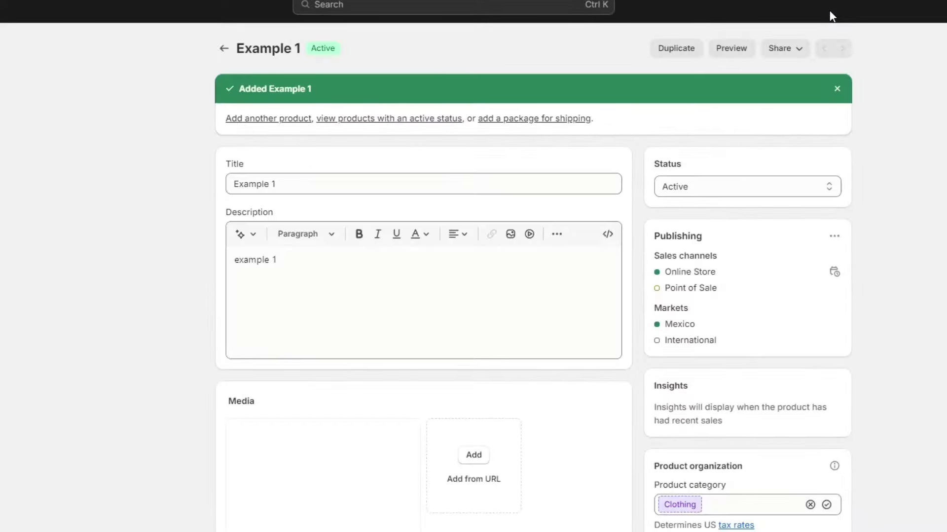
click(732, 49)
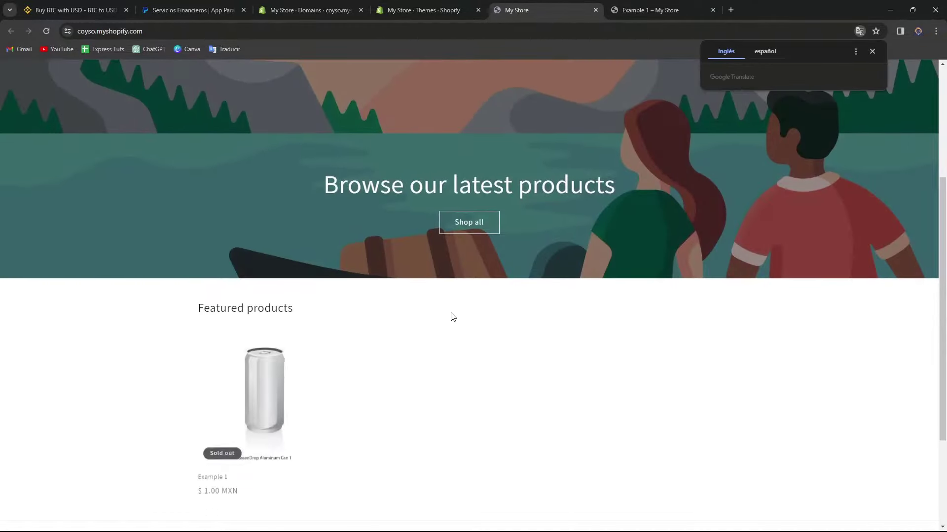
click(268, 391)
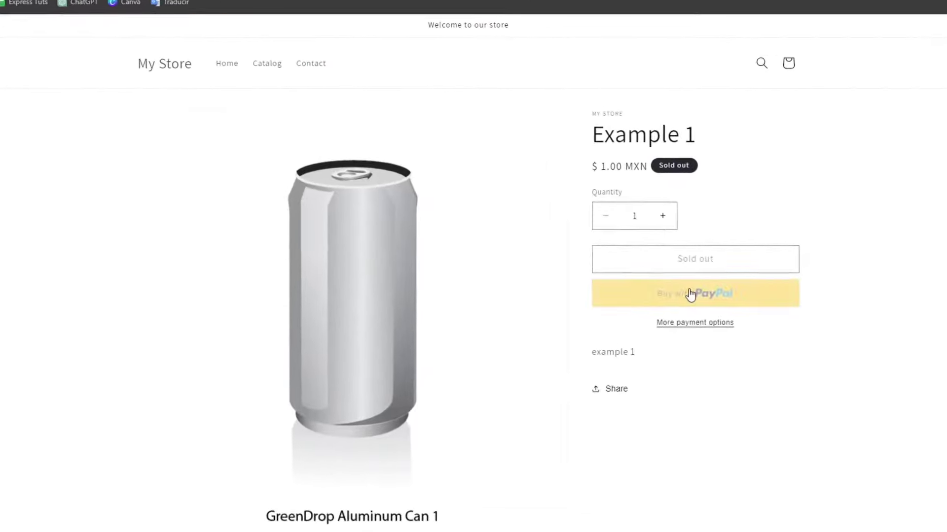
key(F5)
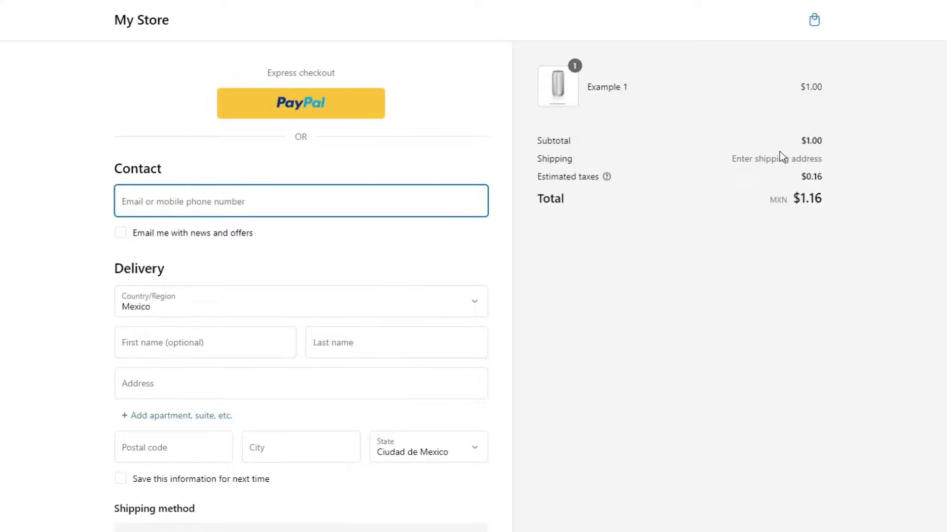
- Review the MXN $1.16 checkout total and fill in the contact and payment fields
drag(783, 159, 821, 176)
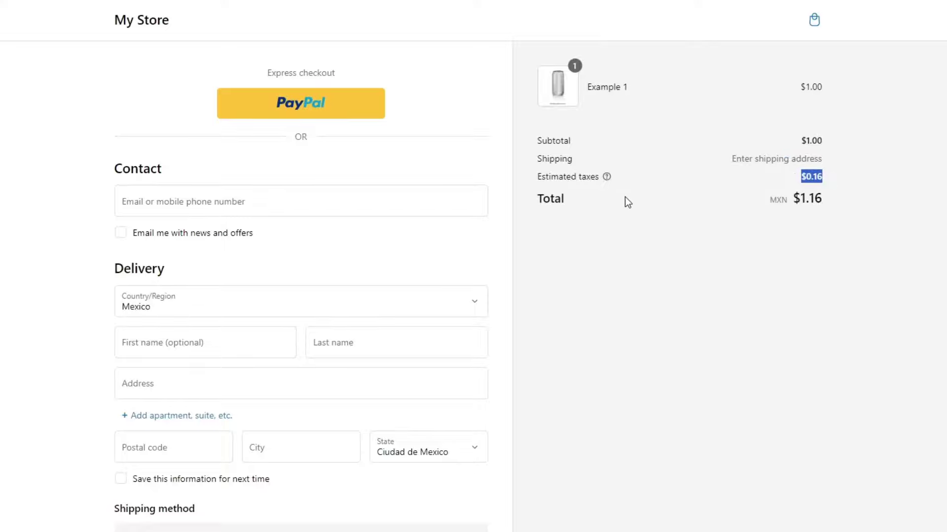
click(204, 206)
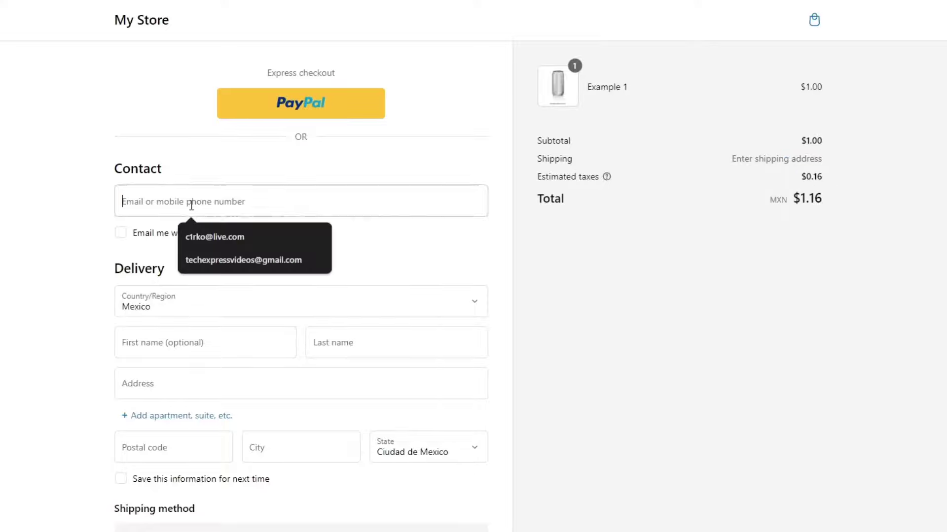
click(385, 245)
scroll(268, 271, down, 1)
scroll(269, 273, down, 4)
scroll(346, 260, down, 3)
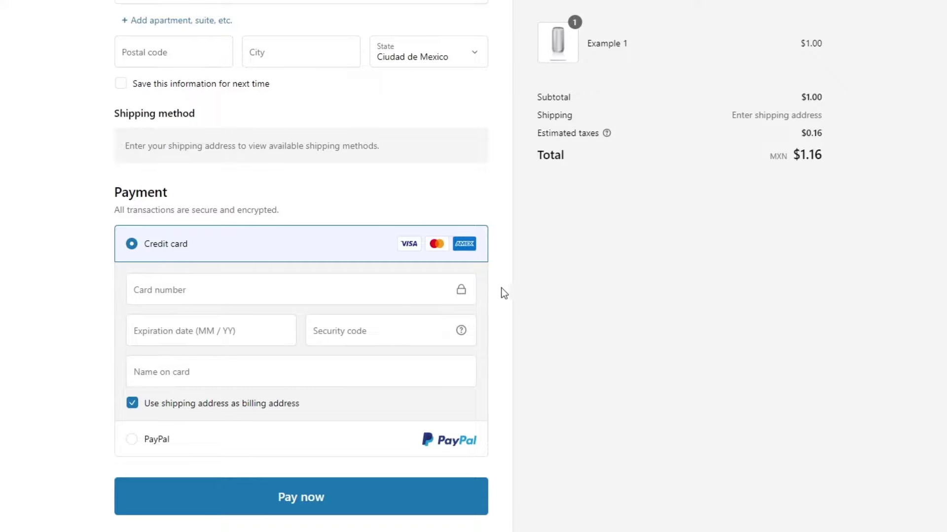
scroll(275, 186, up, 5)
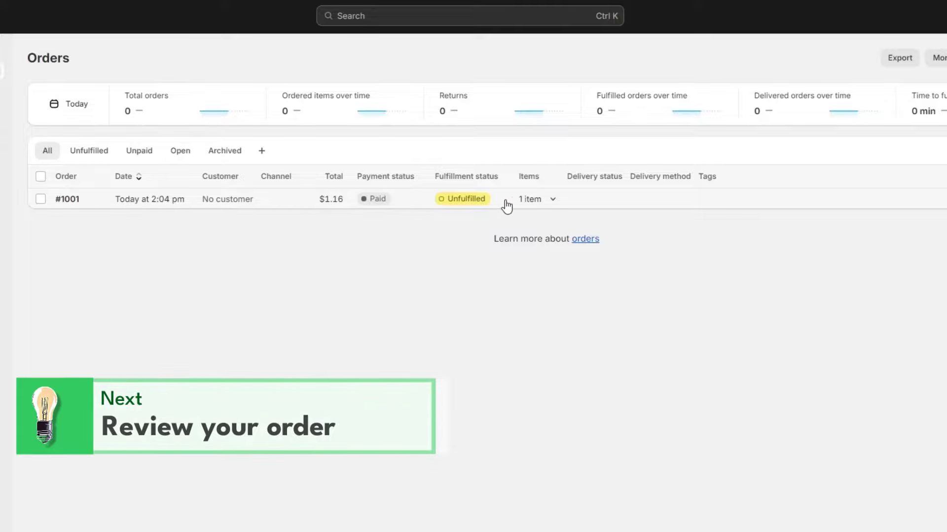
- Open order #1001, start fulfilling its item and generate the packing slip PDF
click(479, 199)
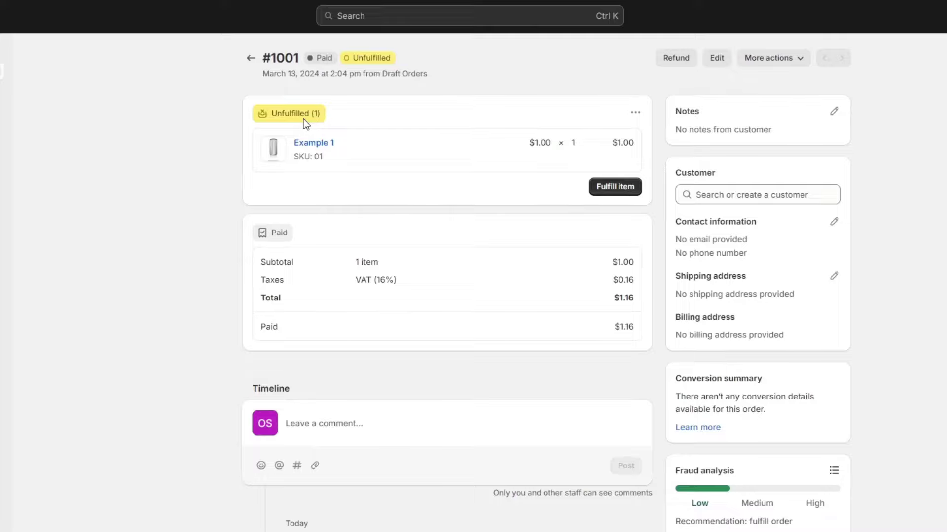
click(614, 195)
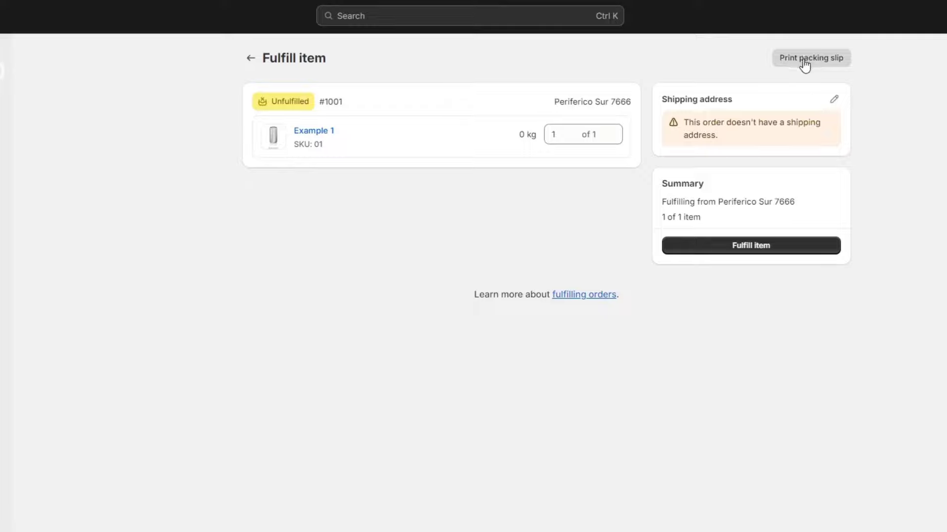
click(834, 66)
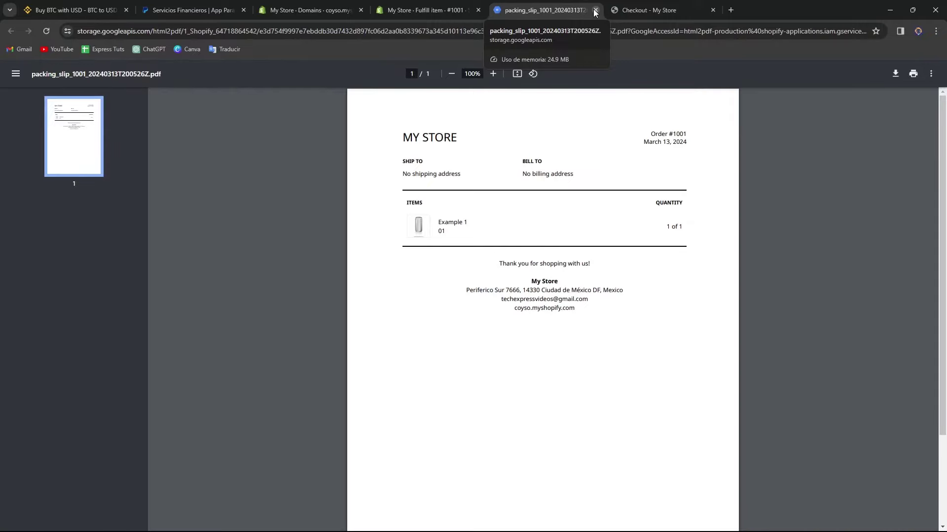
- Close the packing slip, return to Orders, select order #1001 and close the checkout tab
click(595, 11)
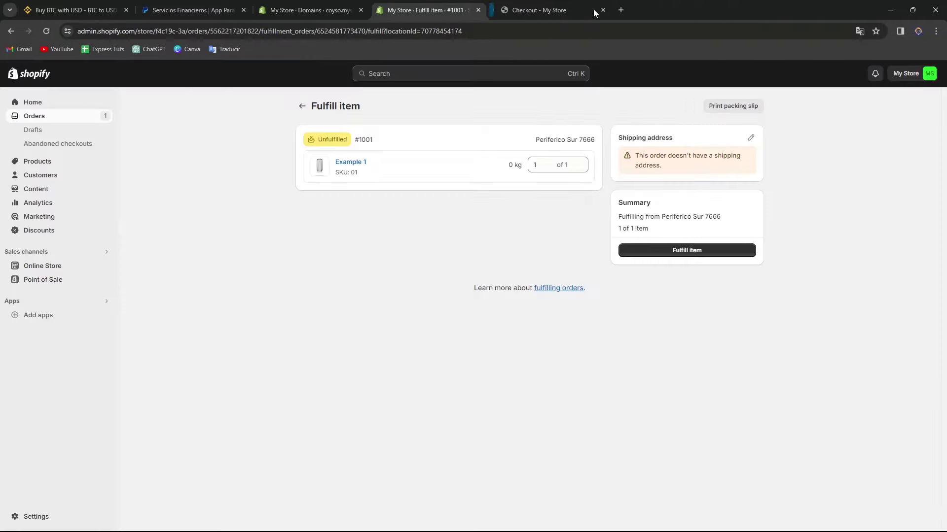
click(301, 106)
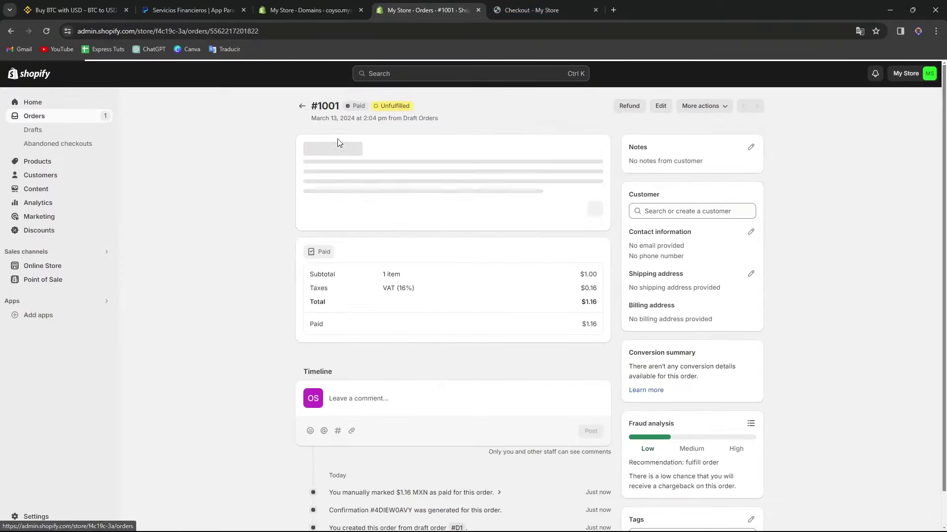
click(301, 106)
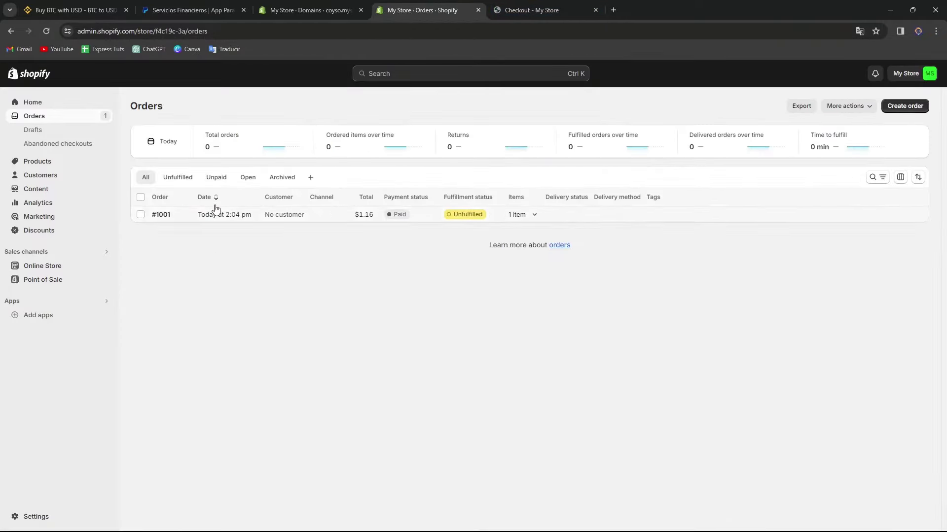
click(141, 198)
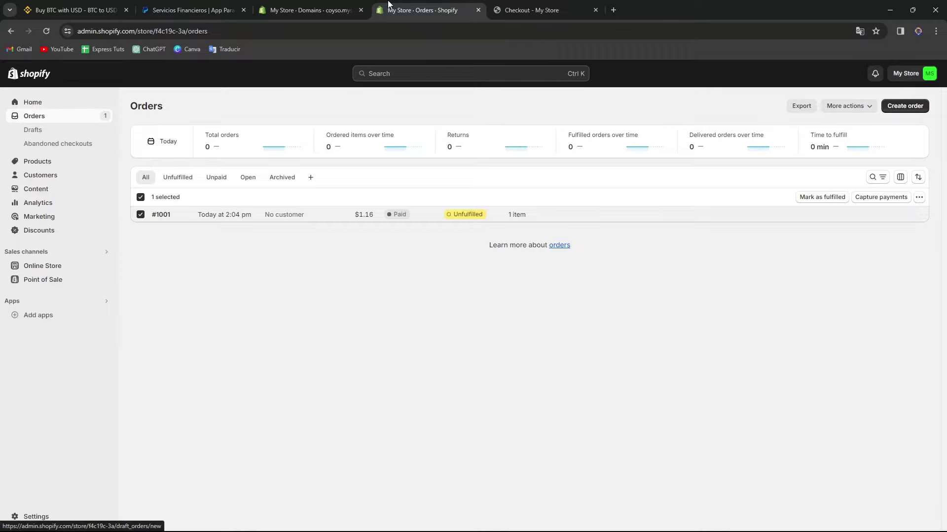
click(596, 10)
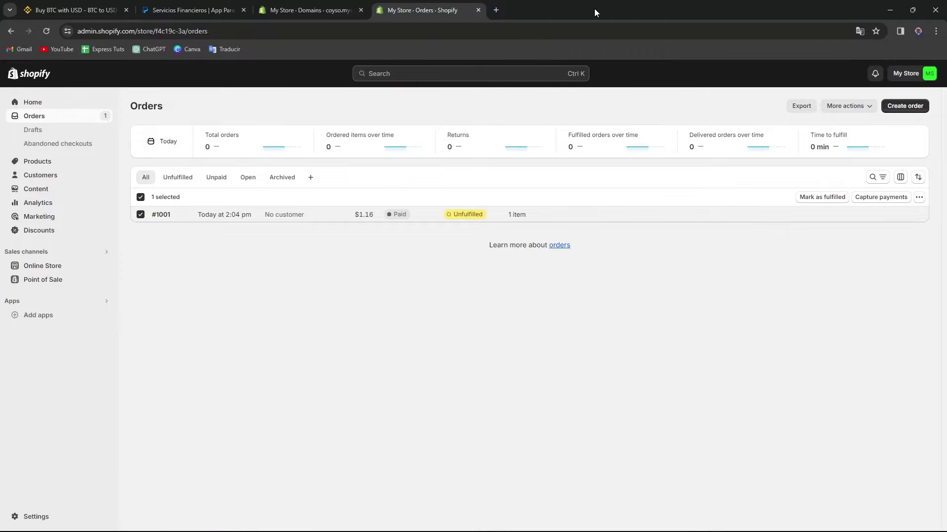
- Look at the order's More actions and Remove tags dialog, cancel, and return to Orders
click(918, 198)
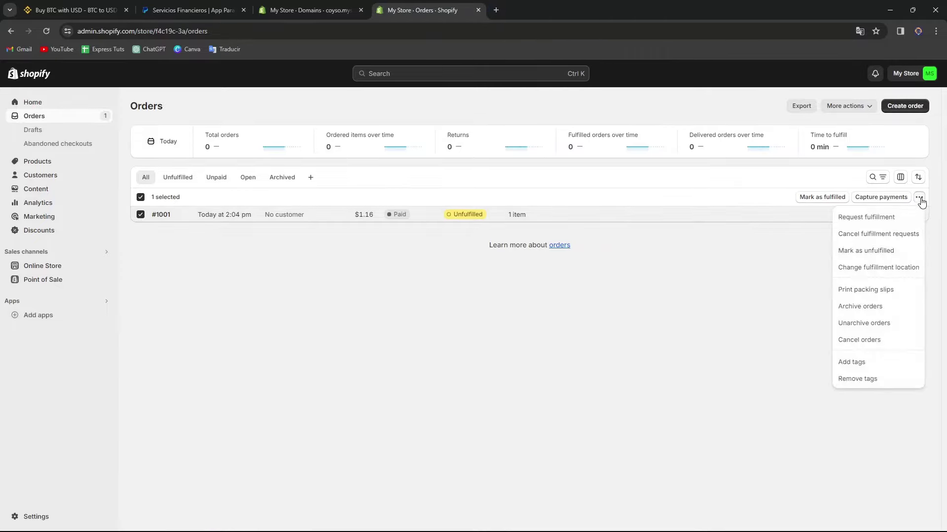
click(889, 379)
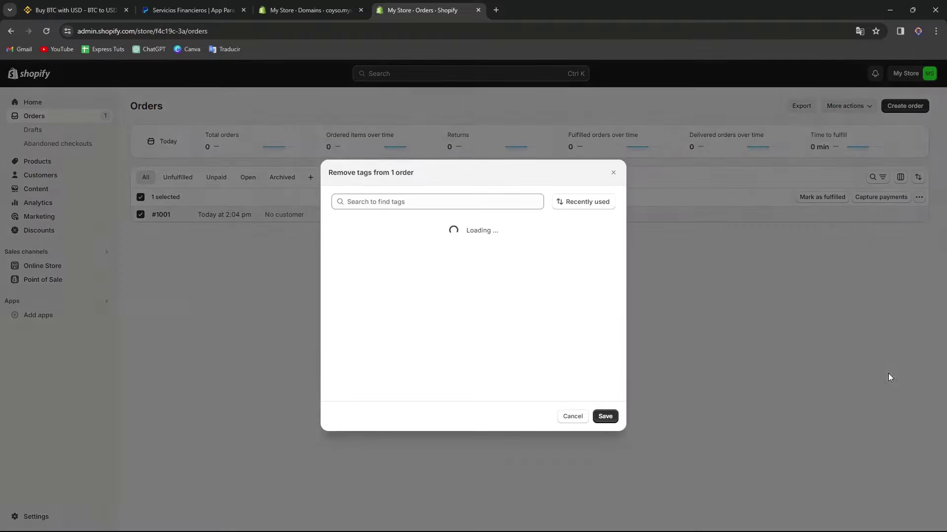
click(567, 417)
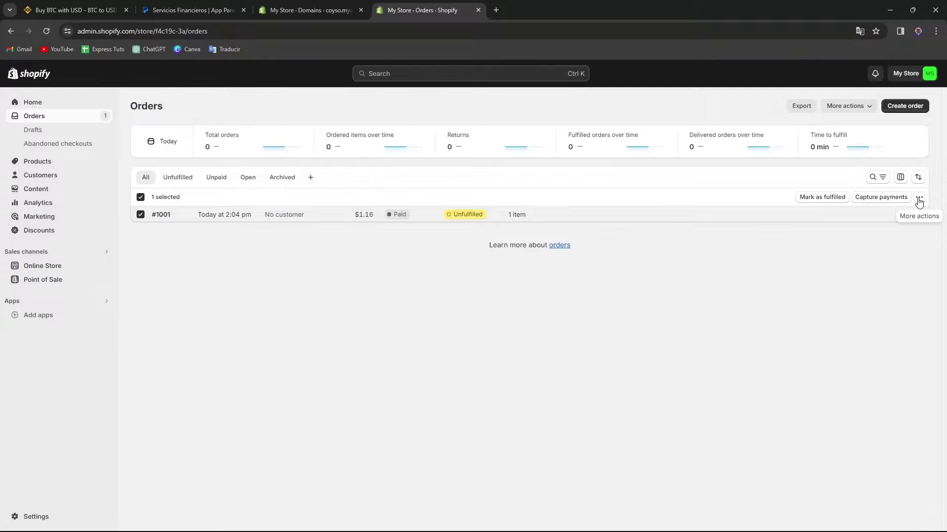
click(848, 106)
click(72, 131)
click(66, 123)
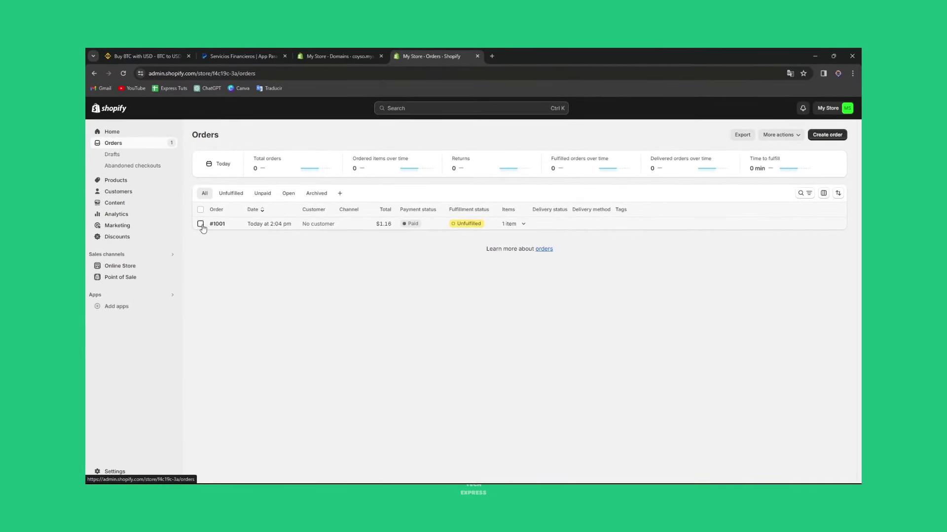
- Go to Settings > Payments > Stripe, switch Test mode off and save
click(201, 224)
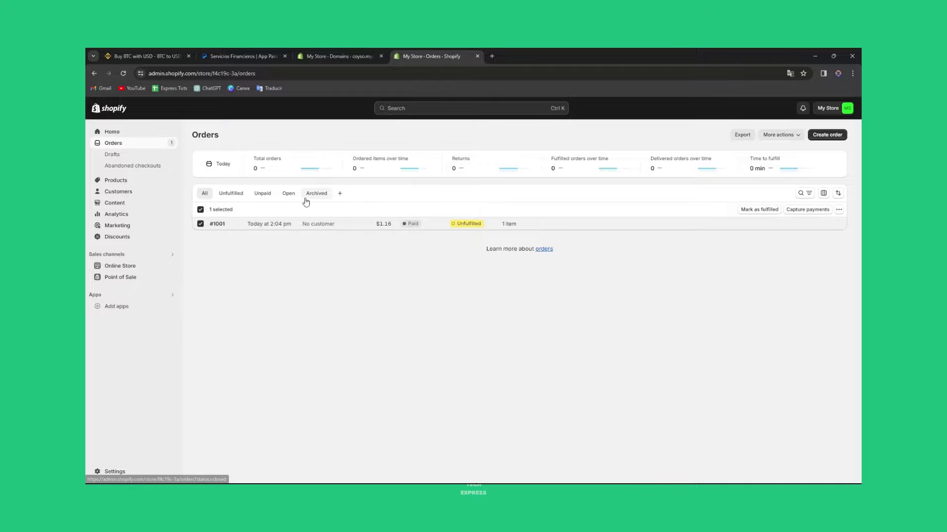
click(120, 472)
click(311, 244)
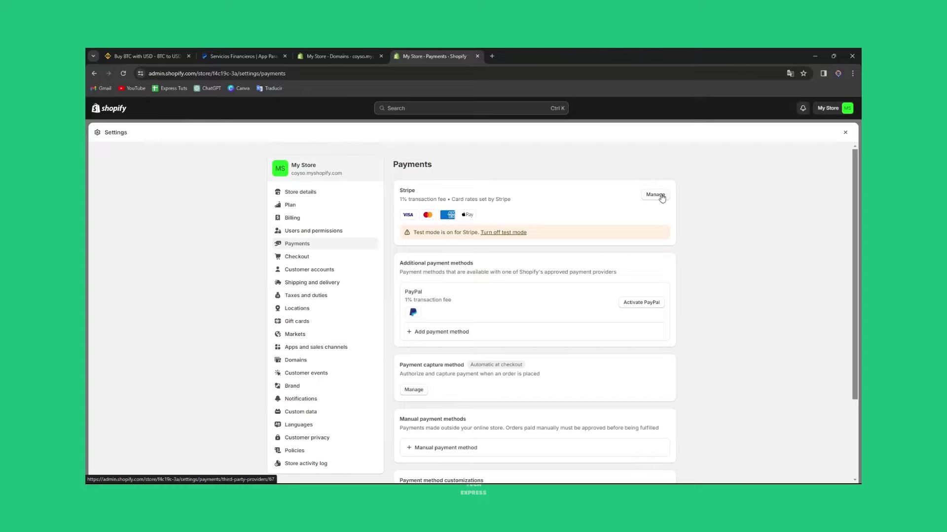
click(662, 197)
scroll(660, 374, down, 2)
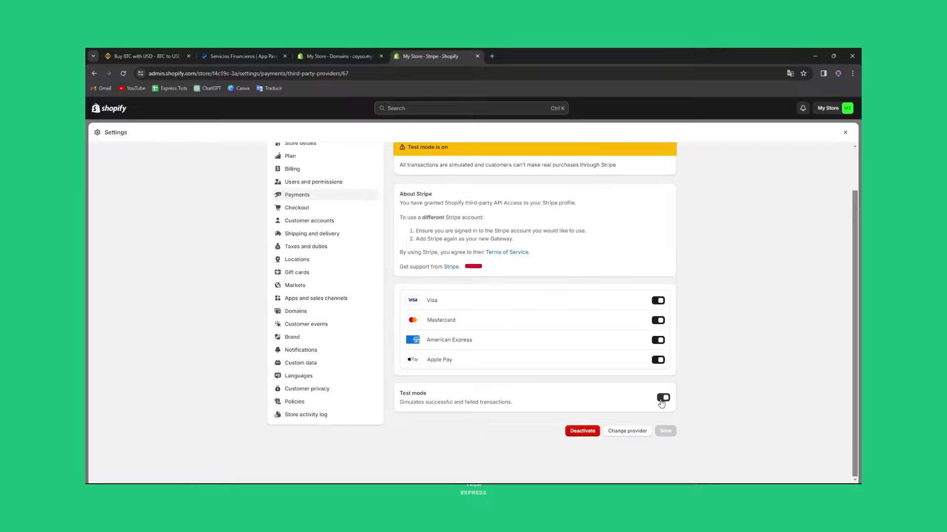
click(661, 400)
click(666, 432)
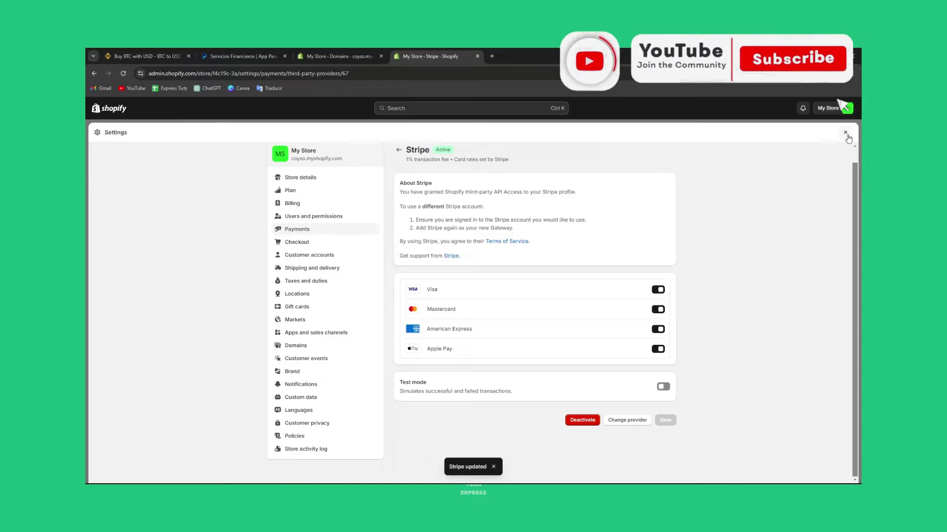
- Return to the Orders list showing order #1001 Paid at $1.16 and expand More actions
click(845, 134)
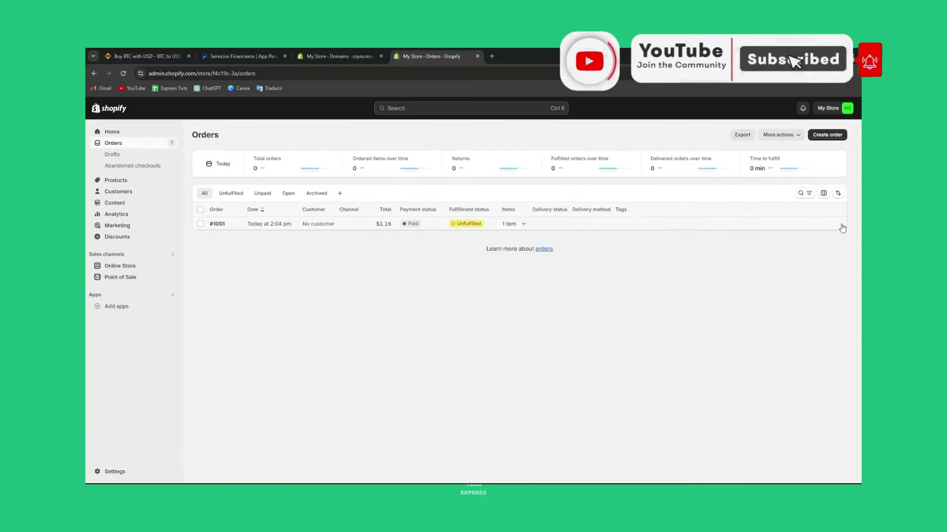
click(790, 137)
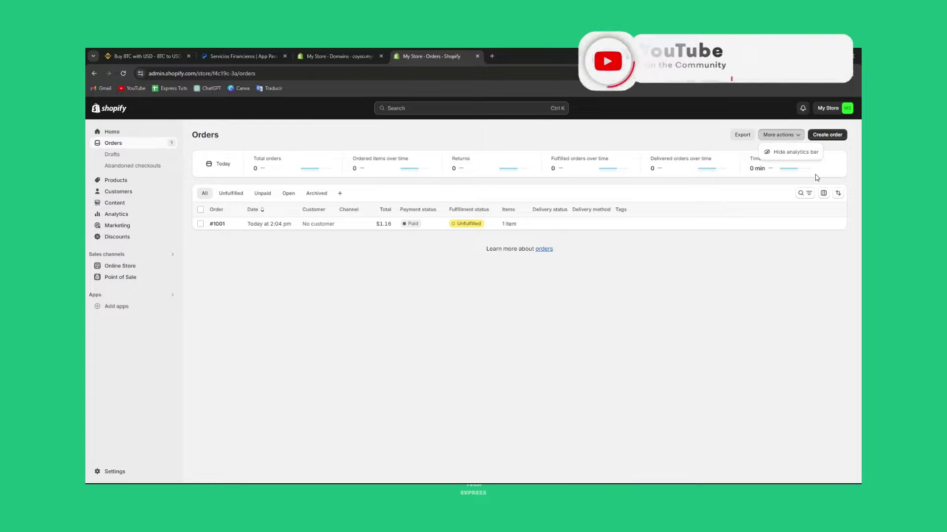